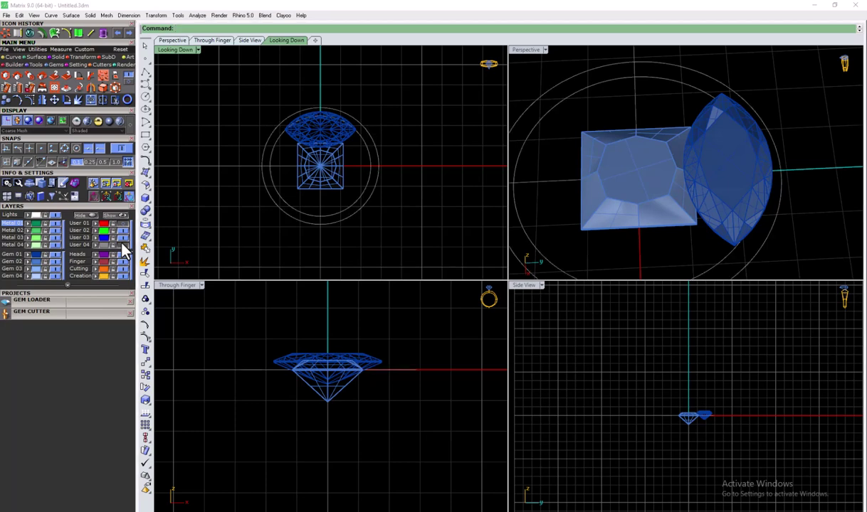
Extrude the two ring circles straight by 0.7 into a solid bezel band.
left_click(122, 223)
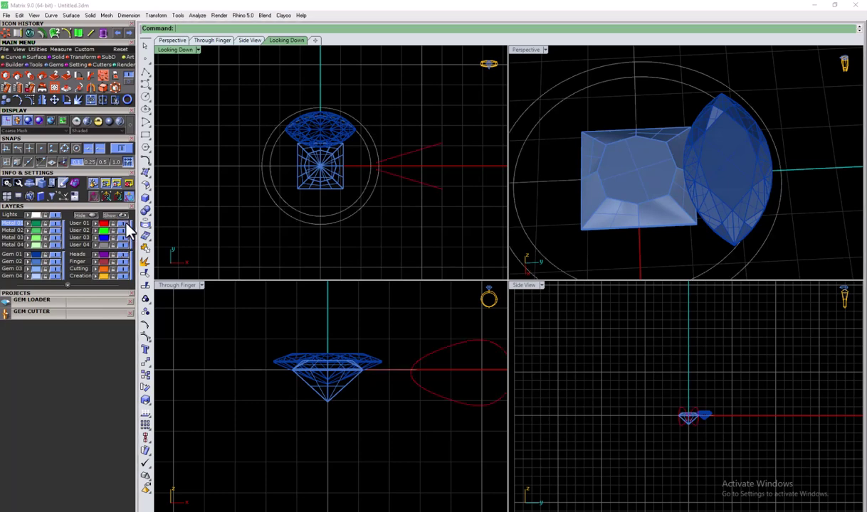
left_click(123, 224)
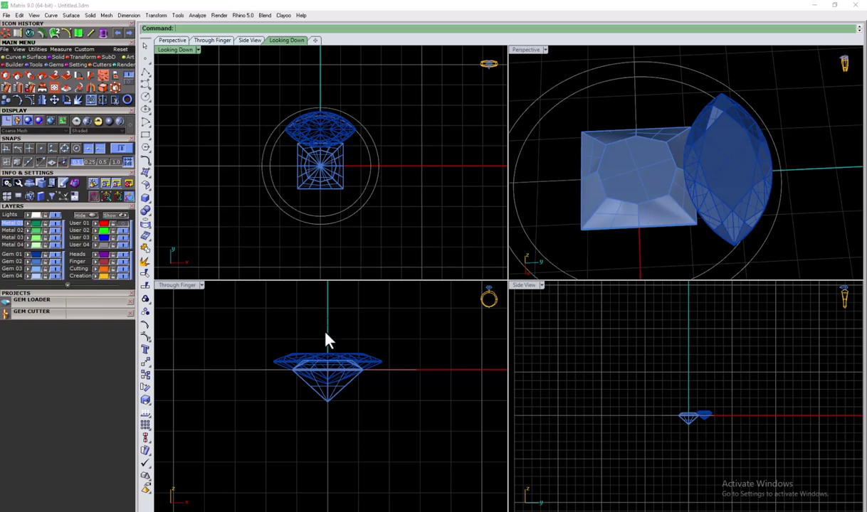
scroll(382, 381, "up", 4)
scroll(385, 380, "up", 2)
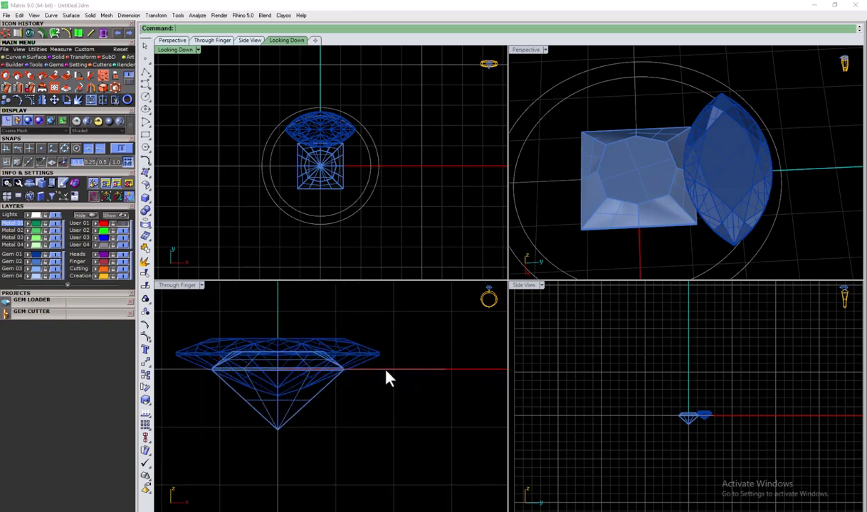
left_click(388, 377)
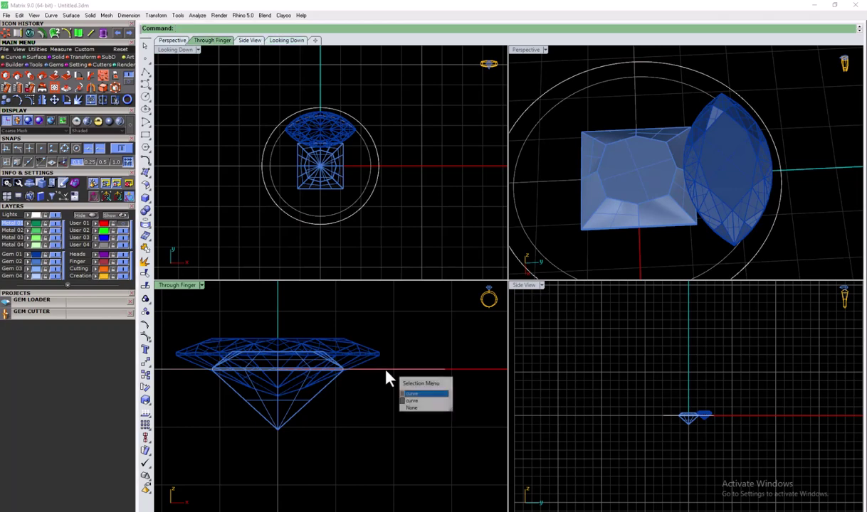
left_click(396, 171)
left_click(368, 185)
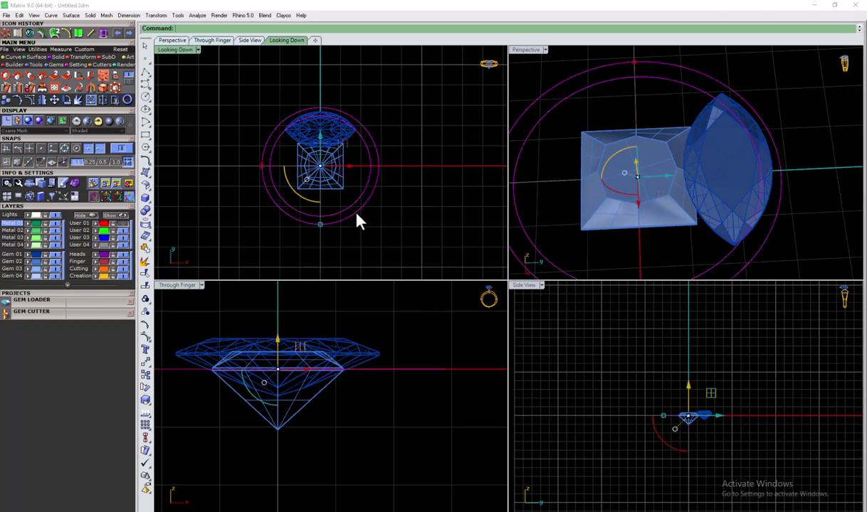
left_click(101, 33)
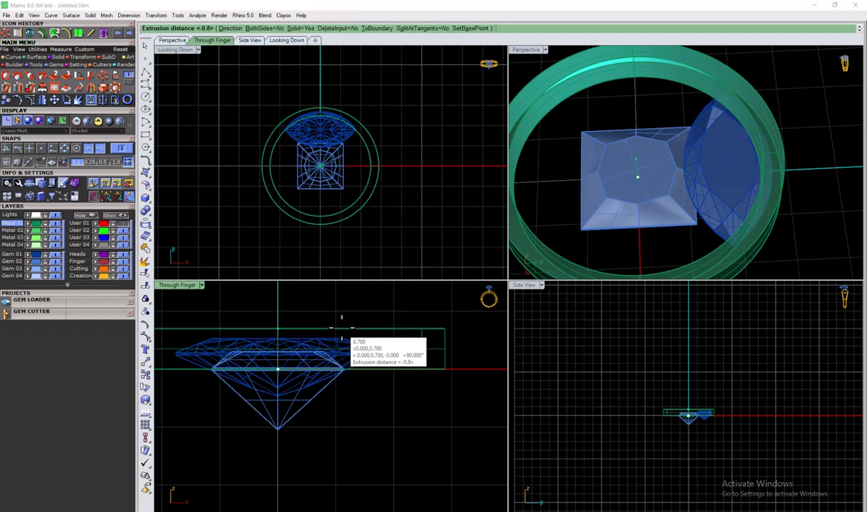
left_click(341, 328)
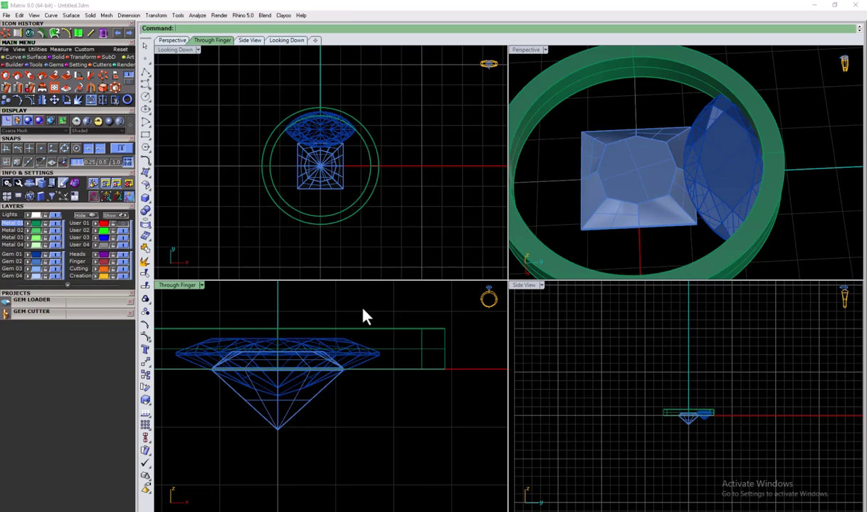
Select the ring curve from among the overlapping objects using the Selection Menu.
left_click(370, 379)
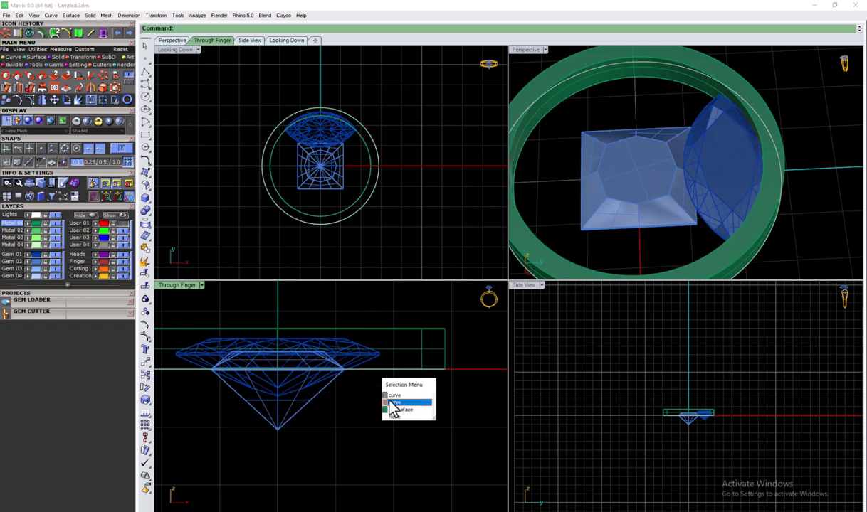
left_click(388, 398)
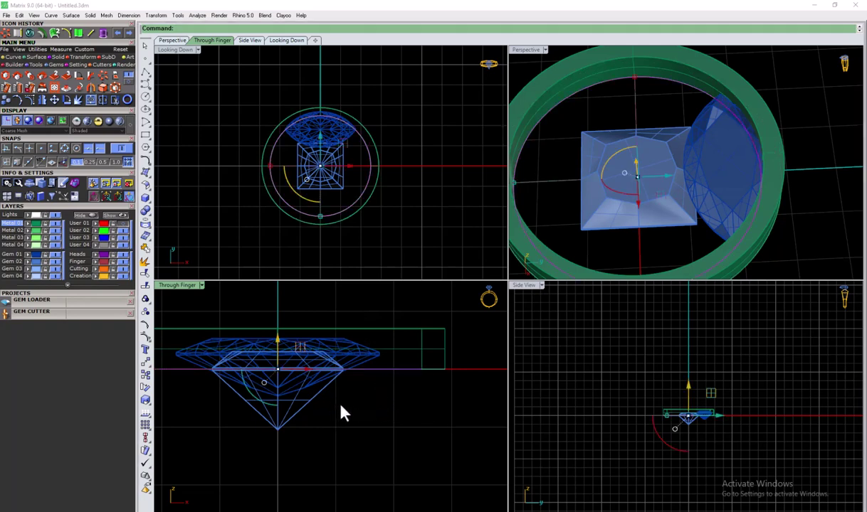
left_click(399, 404)
left_click(443, 371)
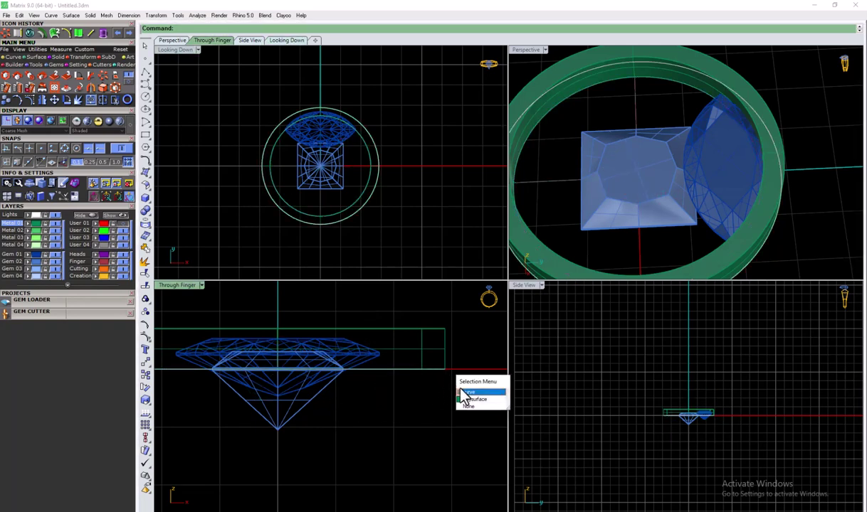
left_click(459, 399)
left_click(407, 405)
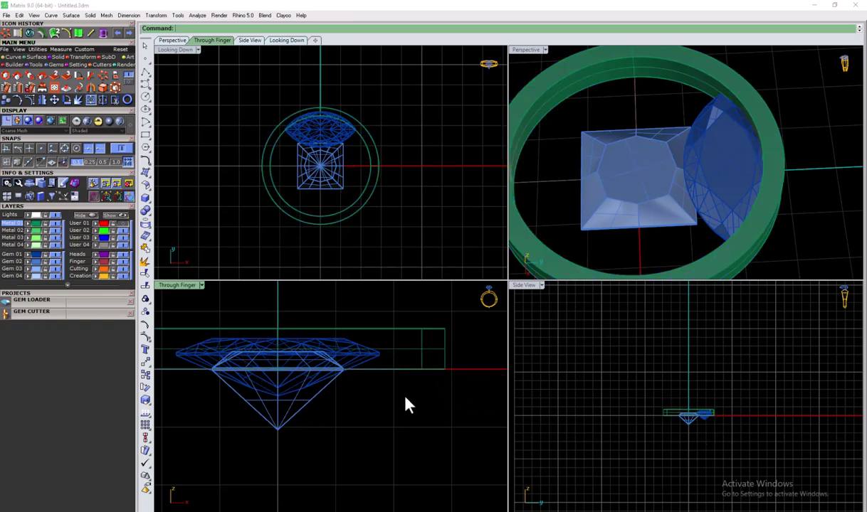
left_click(384, 171)
left_click(402, 191)
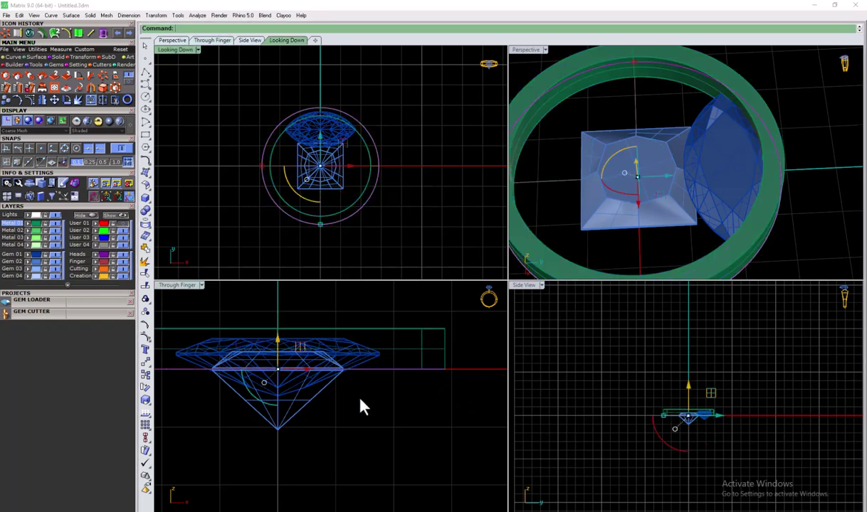
Extrude the ring curve 1.0 downward below the band, then select the marquise gem.
left_click(103, 33)
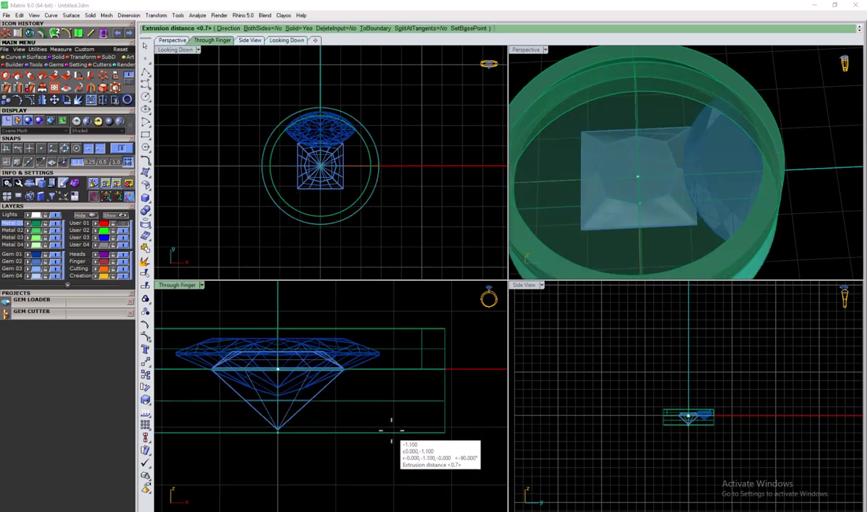
left_click(391, 430)
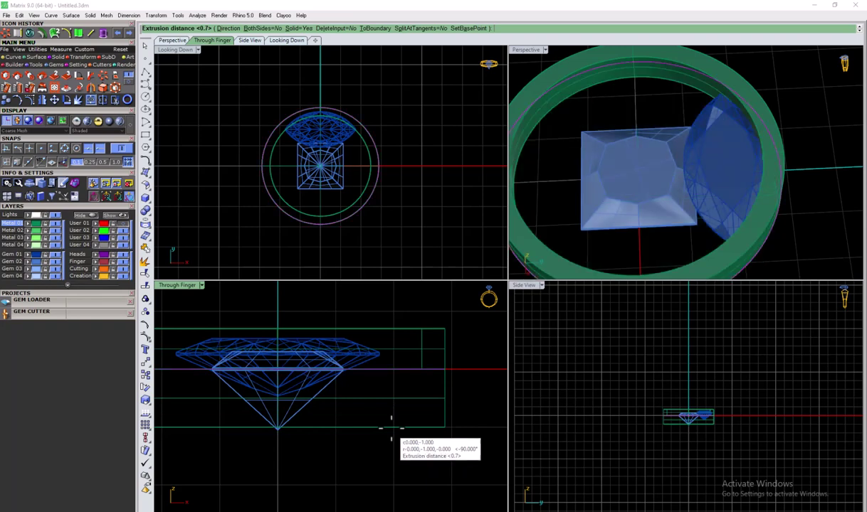
left_click(404, 453)
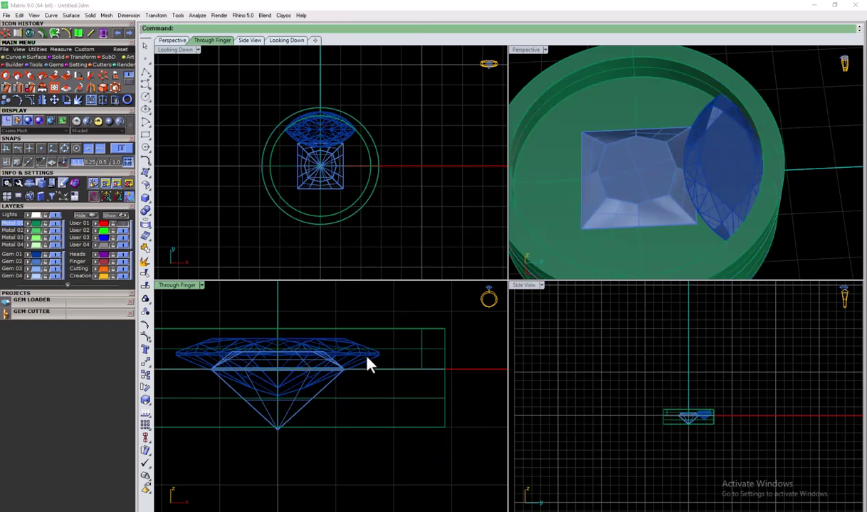
left_click(310, 138)
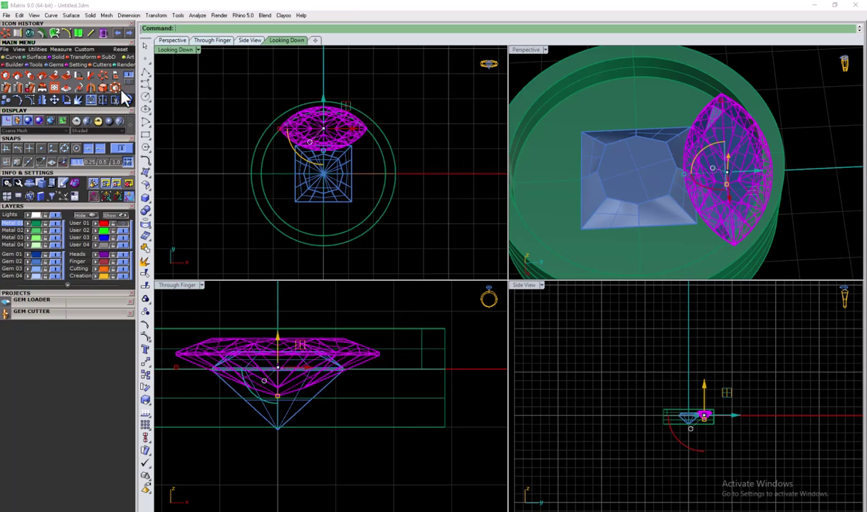
Polar-array the marquise gem into 4 copies over 360° around the pendant centre.
left_click(97, 74)
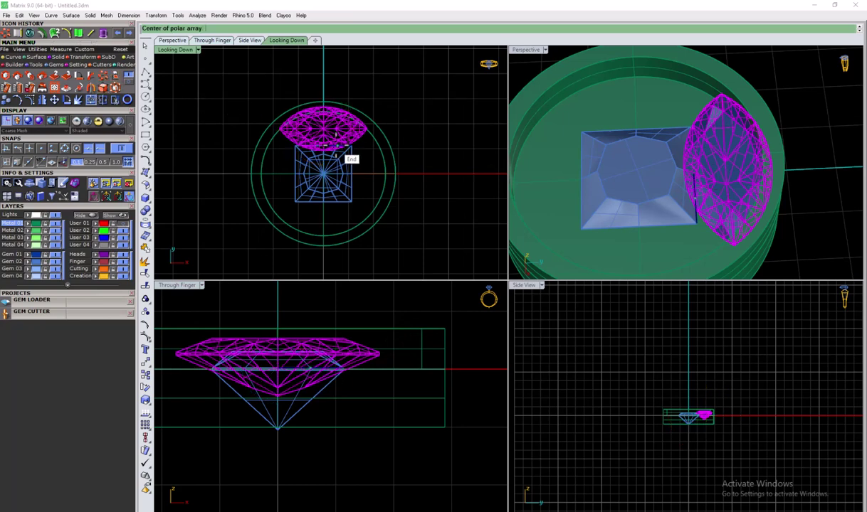
left_click(339, 157)
key("Return")
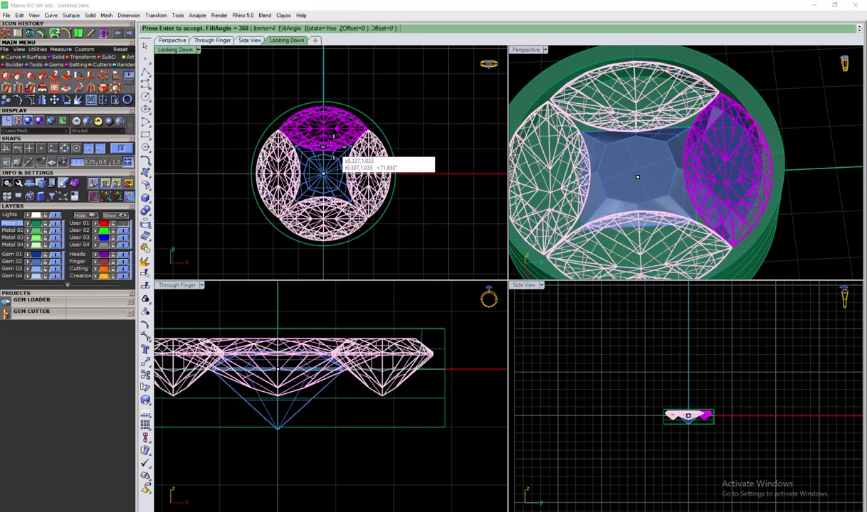
key("Return")
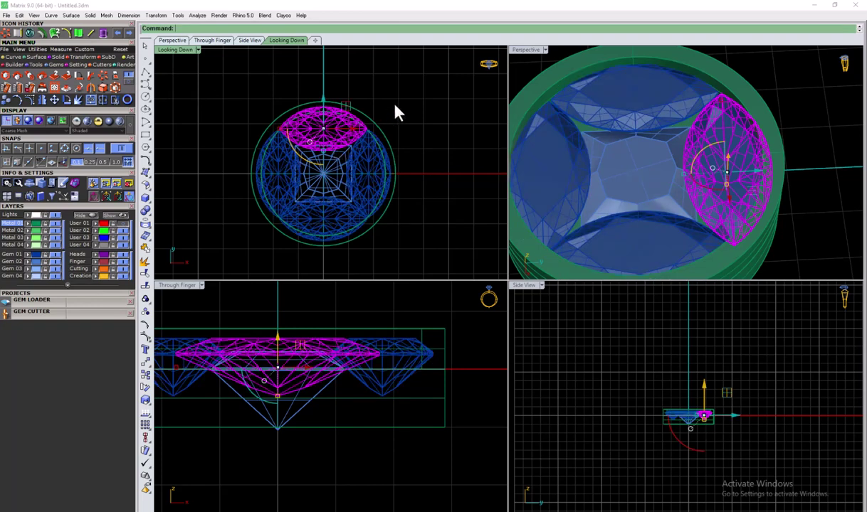
left_click(396, 113)
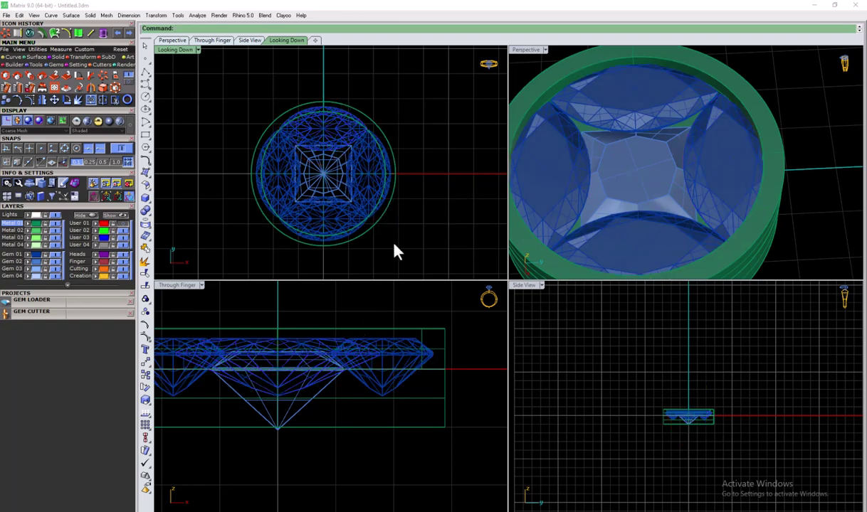
double_click(525, 50)
scroll(466, 229, "down", 3)
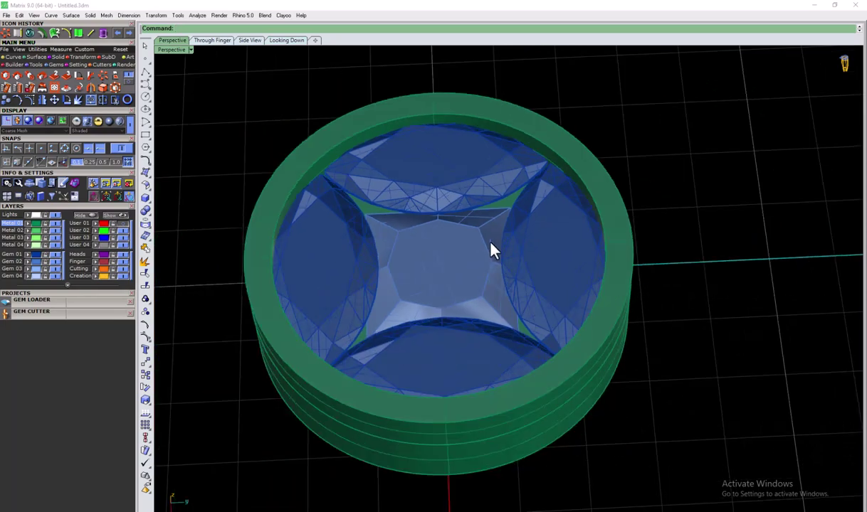
scroll(459, 245, "down", 2)
right_click_drag(446, 278, 449, 218)
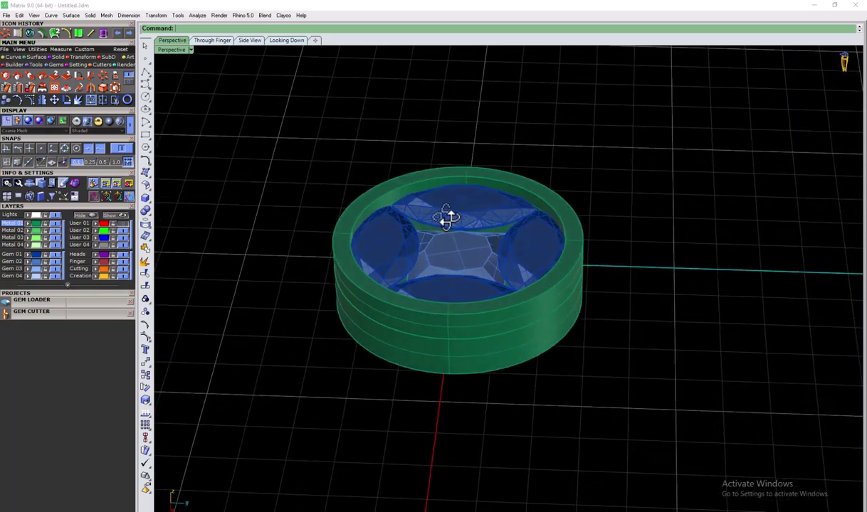
left_click(54, 51)
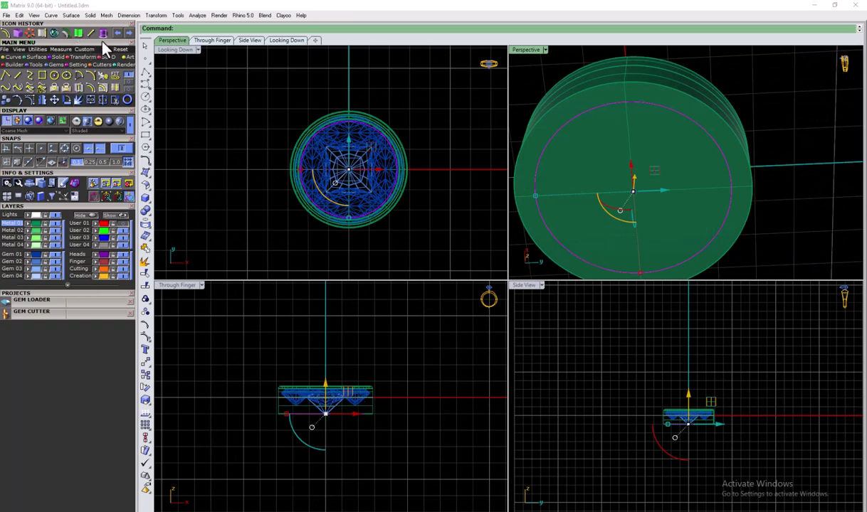
Extrude the inner circle 0.2 on both sides into a thin disc.
left_click(96, 33)
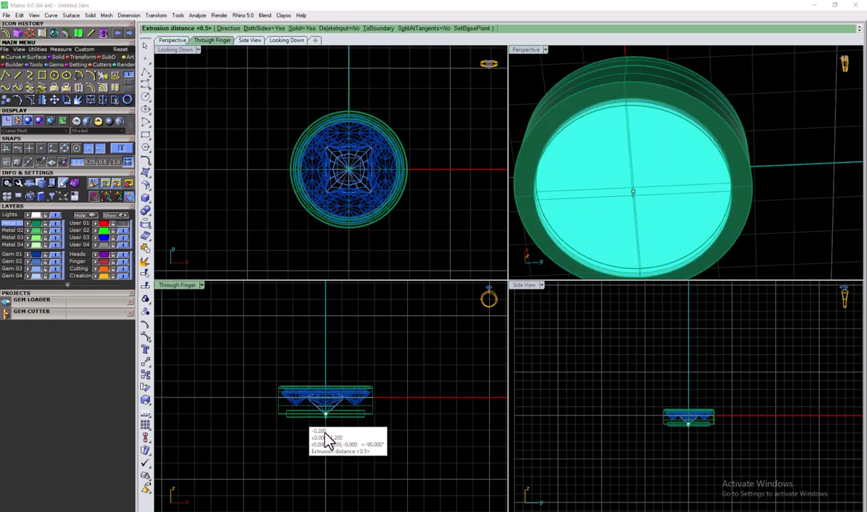
left_click(329, 430)
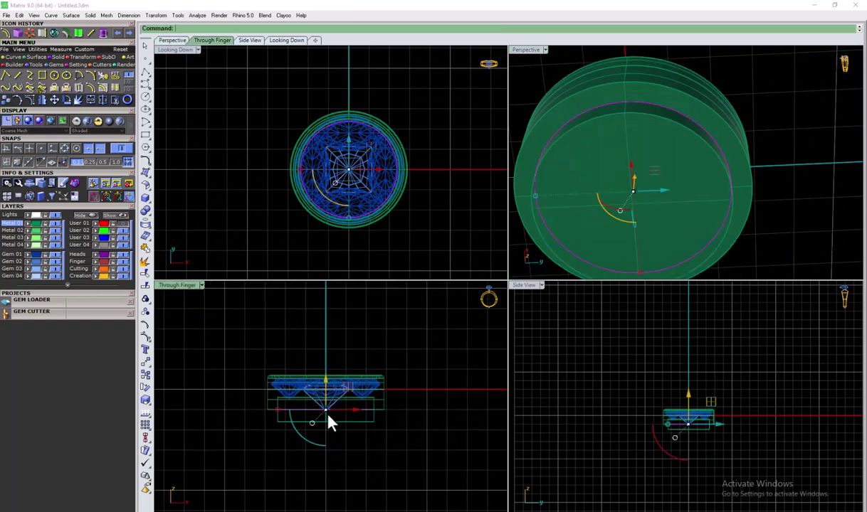
left_click(384, 359)
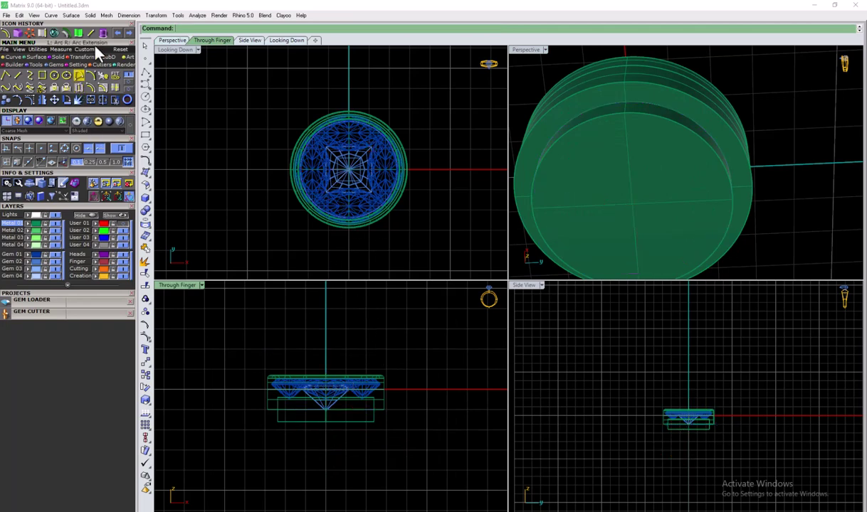
Boolean-subtract the thin disc from the bezel body to hollow a recess.
left_click(145, 321)
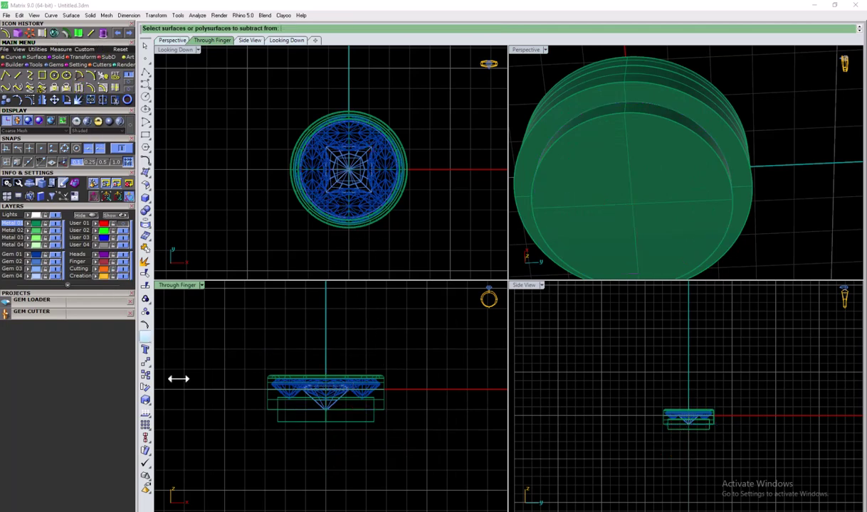
left_click(539, 100)
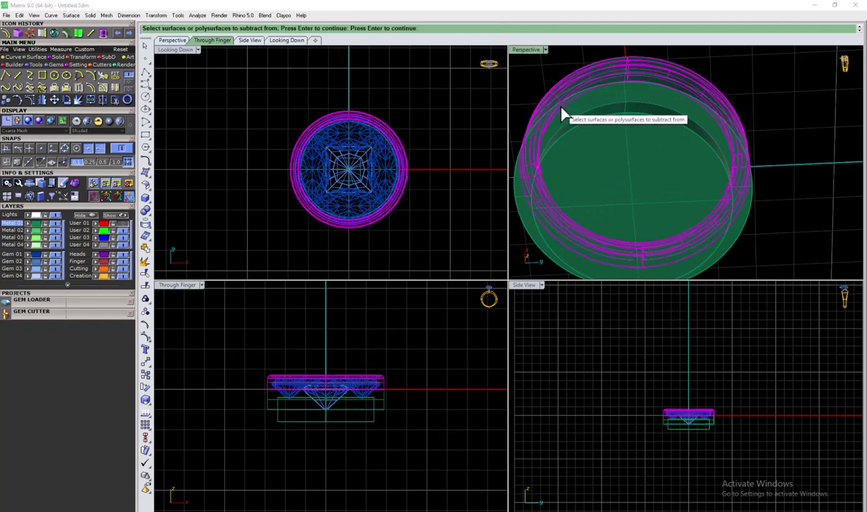
right_click(403, 407)
left_click(370, 423)
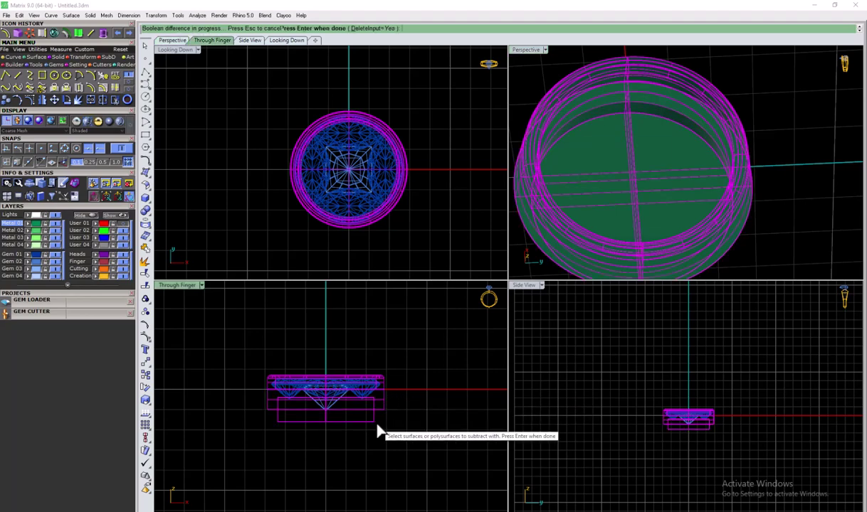
right_click(379, 431)
mouse_move(633, 160)
right_mouse_down()
mouse_move(602, 251)
mouse_move(554, 135)
right_mouse_up()
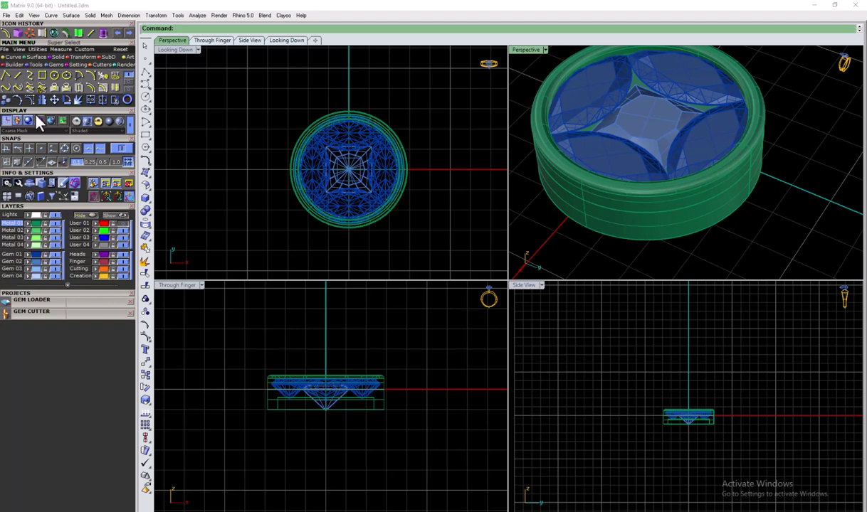
Generate Gem Cutter cutters for all five gems.
left_click(27, 313)
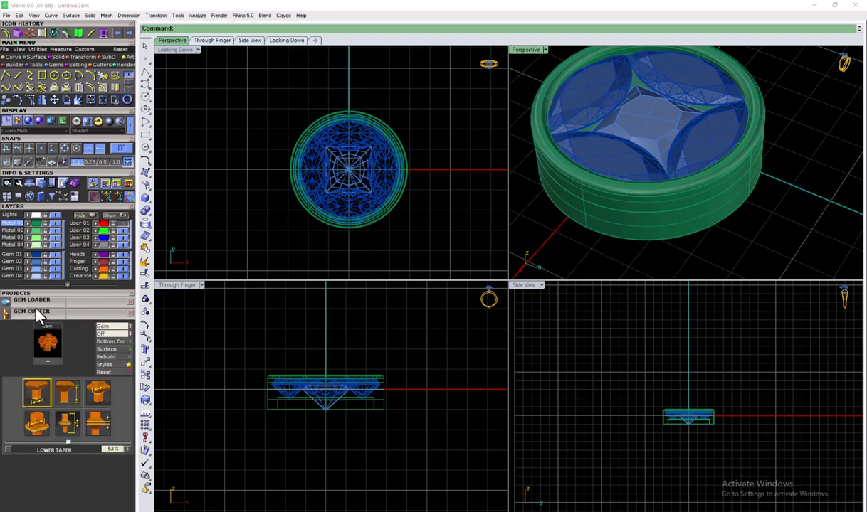
left_click(35, 254)
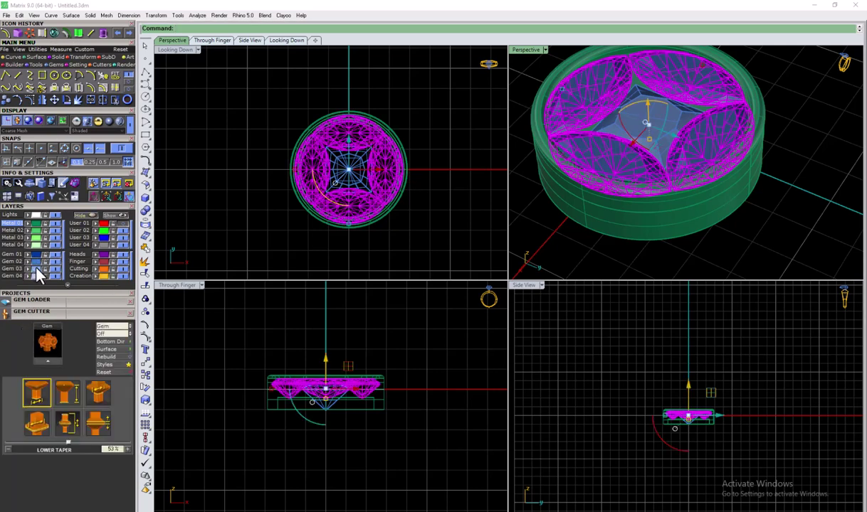
left_click(48, 349)
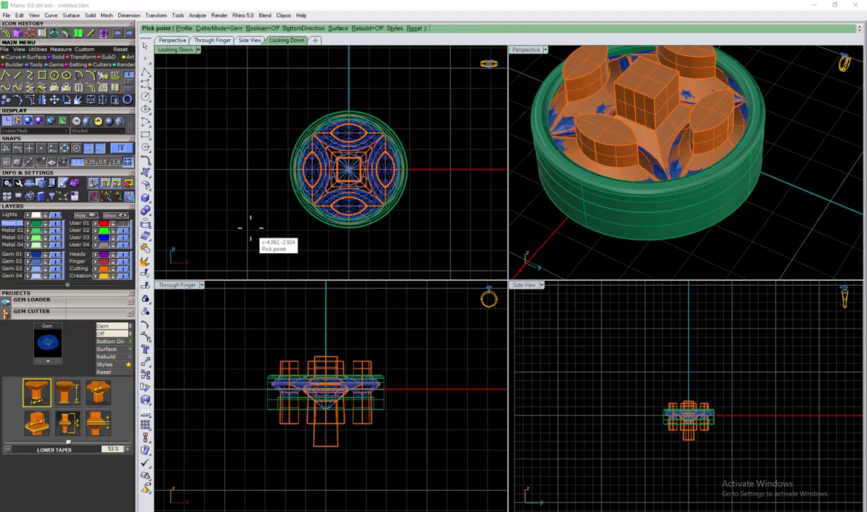
right_click(297, 385)
left_click(82, 299)
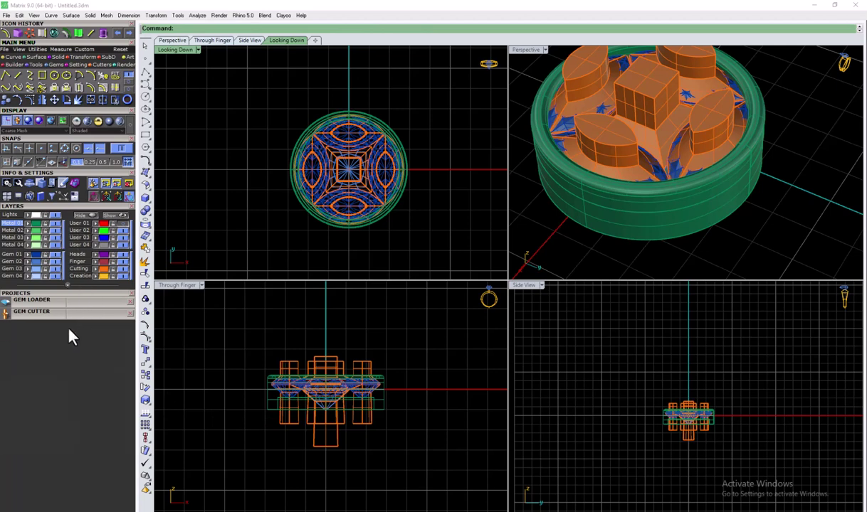
Boolean-subtract the orange cutters from the bezel metal to carve the gem seats.
left_click(250, 372)
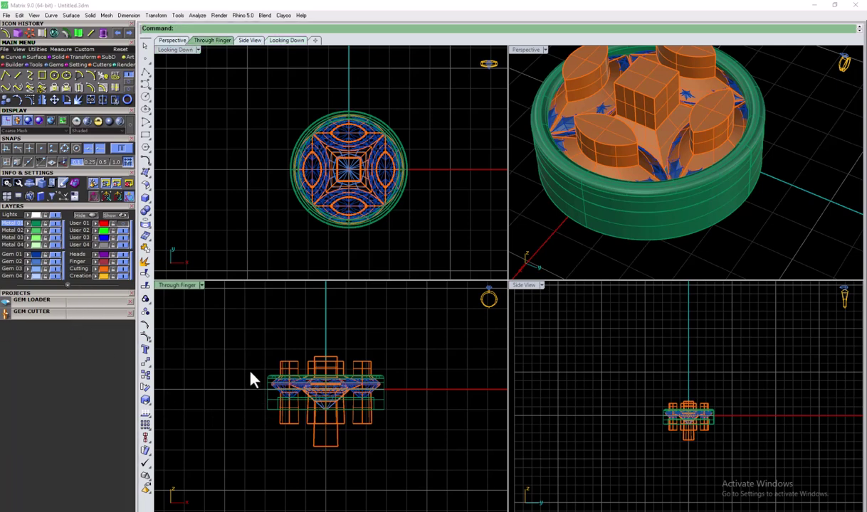
right_click(251, 378)
left_click(36, 222)
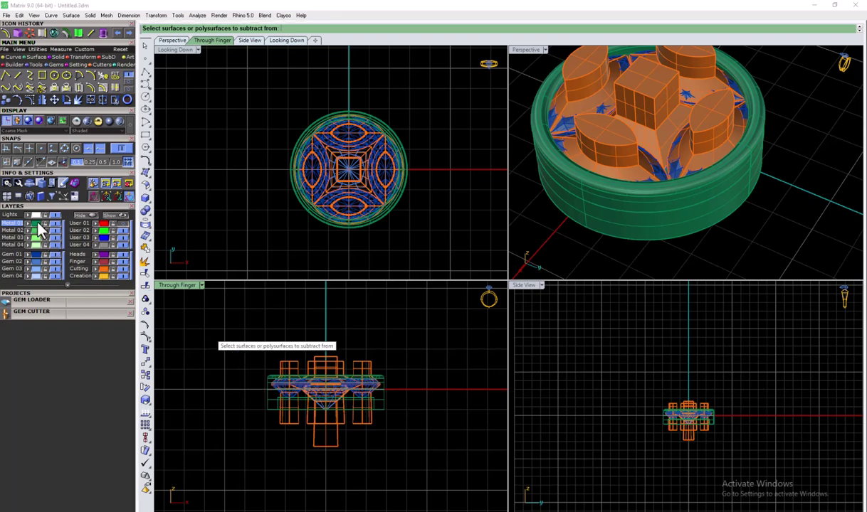
key("Return")
left_click(102, 267)
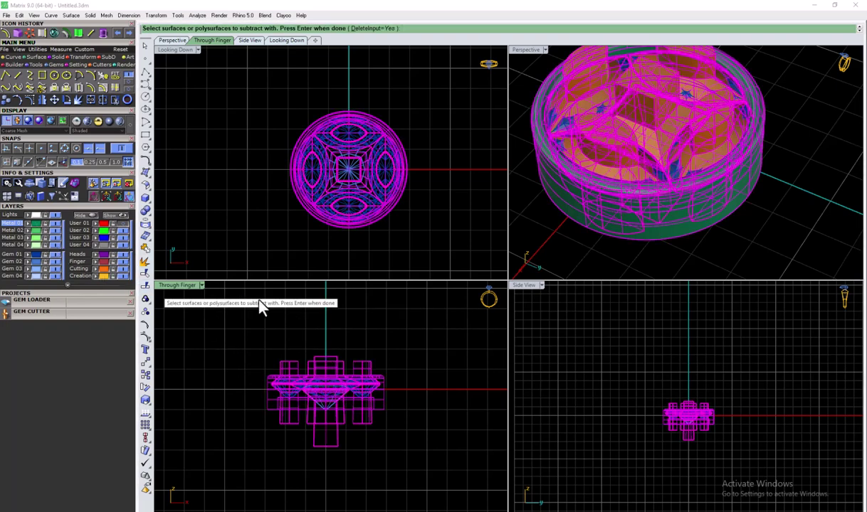
key("Return")
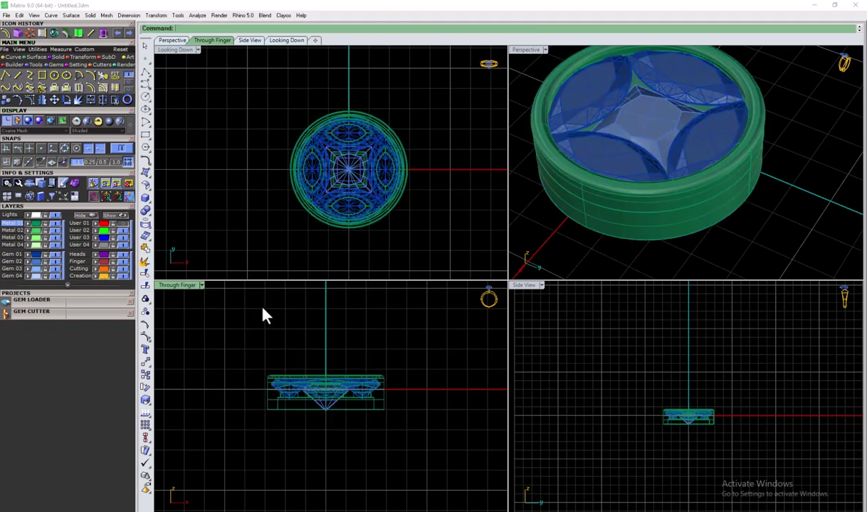
Loft a bail surface through the red layer's profile curves, accepting the default seam.
left_click(121, 223)
left_click(436, 185)
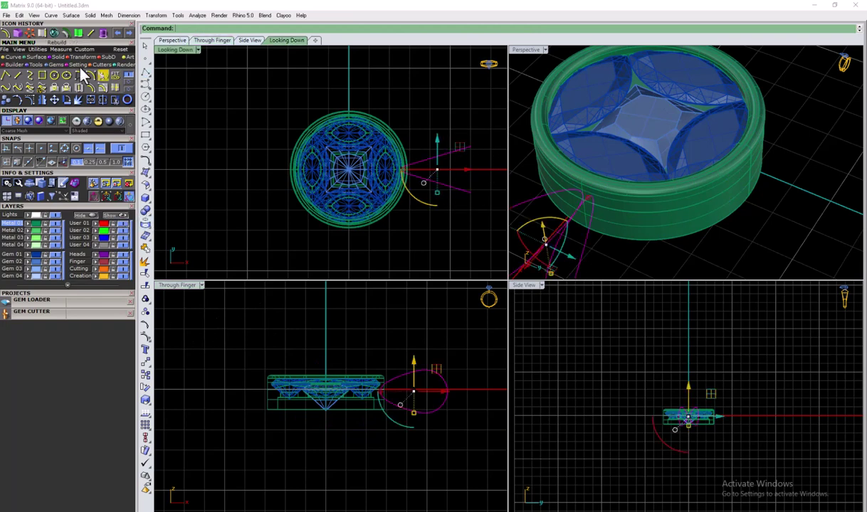
left_click(41, 58)
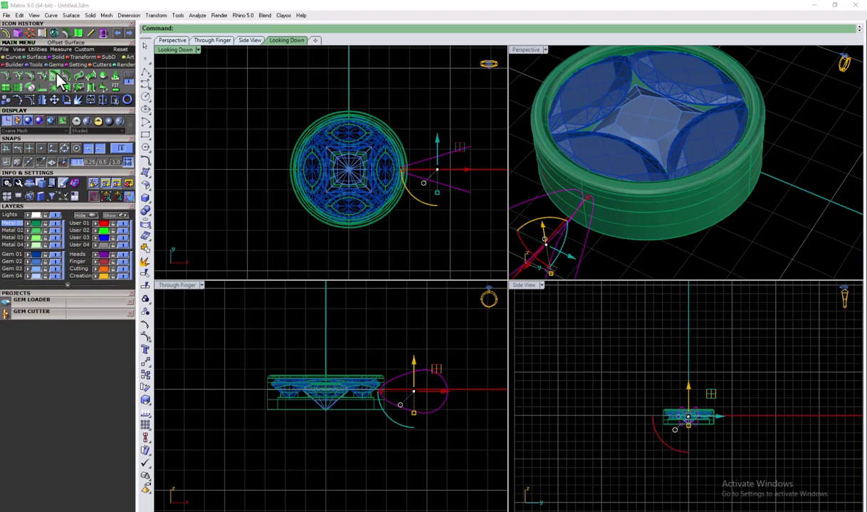
left_click(108, 80)
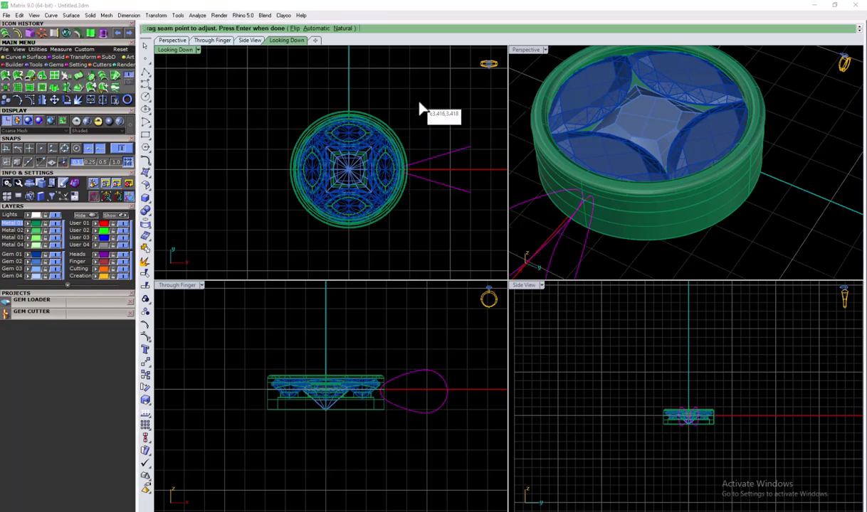
key("Return")
left_click(395, 331)
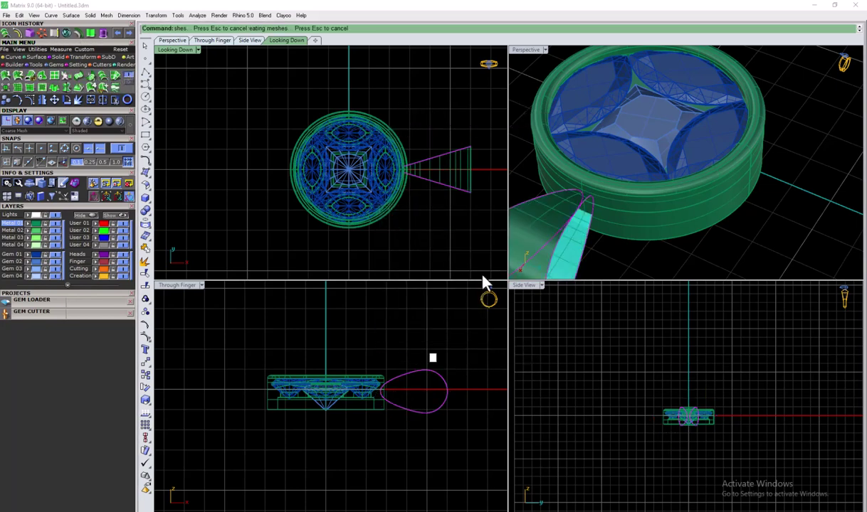
left_click(536, 213)
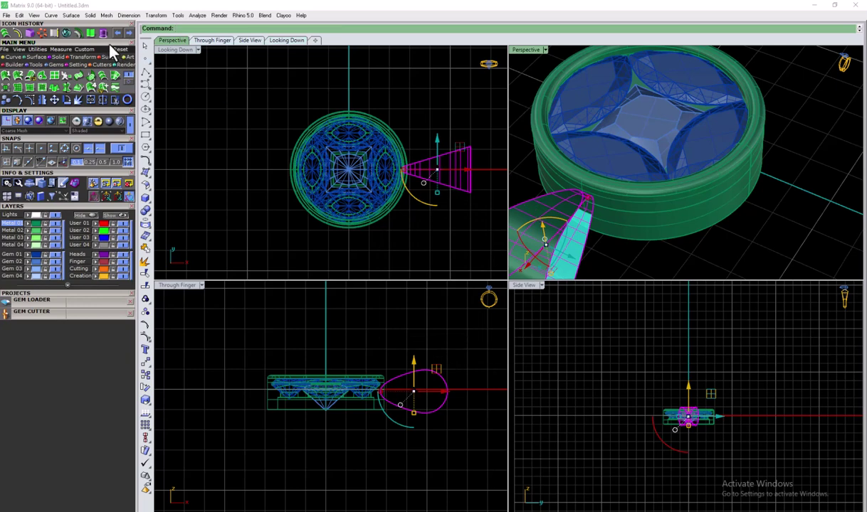
left_click(65, 33)
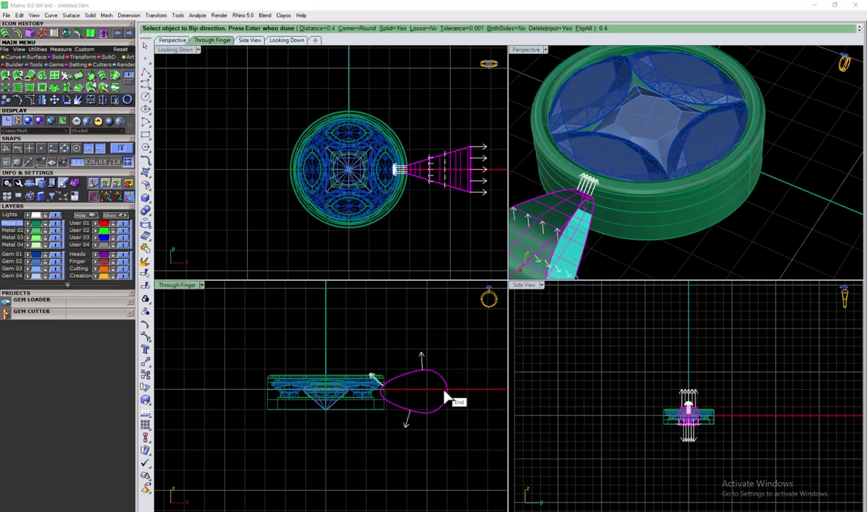
Offset the bail surface into a solid about 0.4 thick and flip its surface direction.
key("Return")
left_click(459, 347)
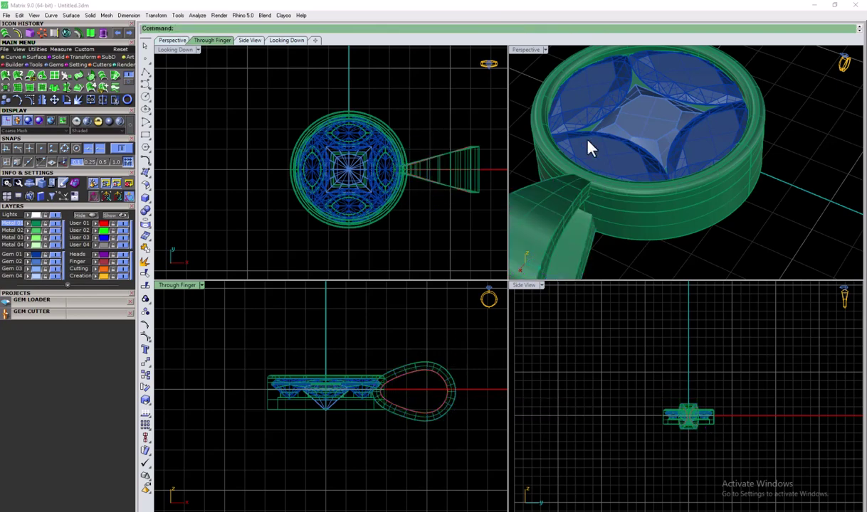
left_click(117, 33)
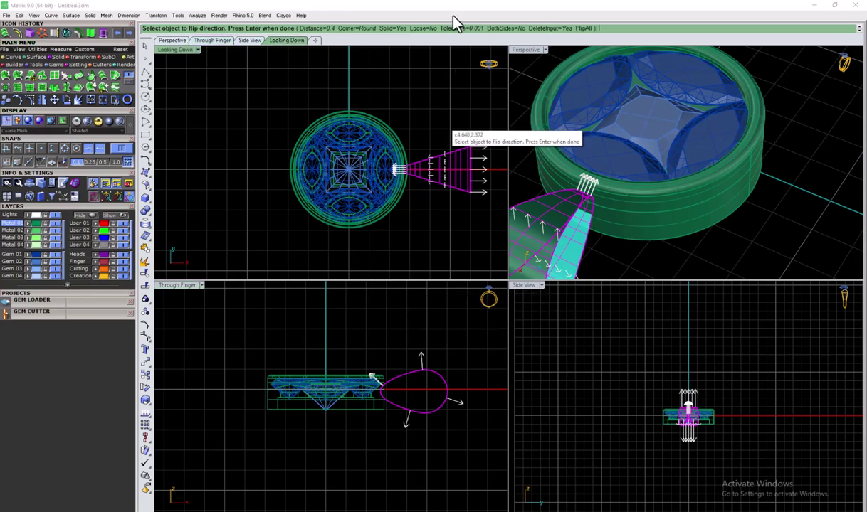
left_click(583, 28)
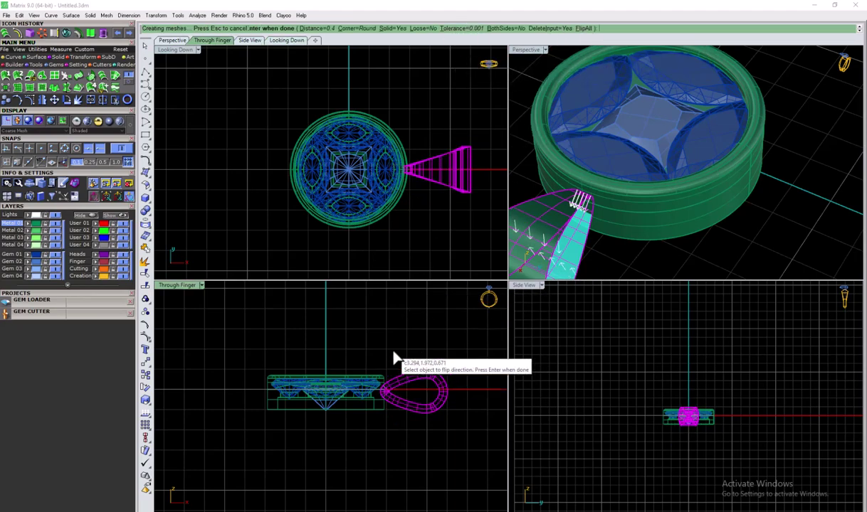
key("Return")
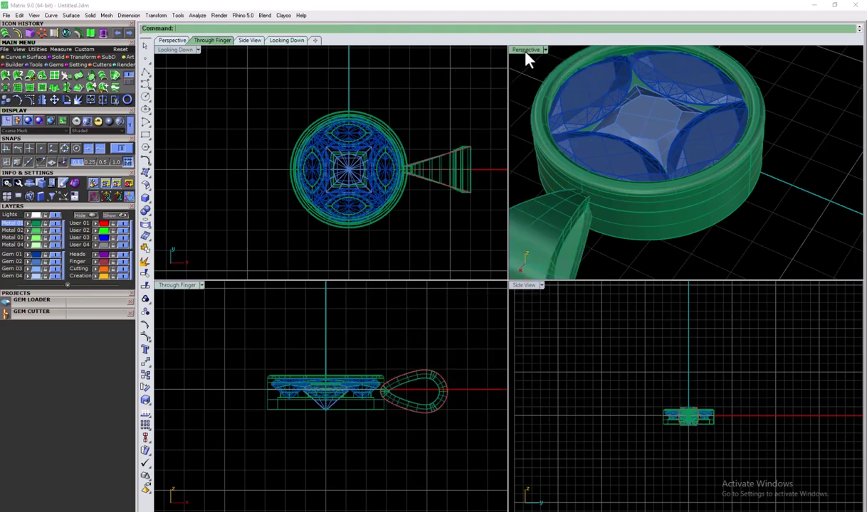
double_click(527, 50)
Orbit the maximized perspective with the bail on top, hide the grid, and open the material editor.
scroll(502, 213, "down", 5)
mouse_move(505, 250)
right_mouse_down()
mouse_move(536, 230)
mouse_move(511, 170)
mouse_move(546, 141)
mouse_move(527, 309)
mouse_move(491, 291)
mouse_move(476, 304)
mouse_move(563, 284)
mouse_move(391, 230)
right_mouse_up()
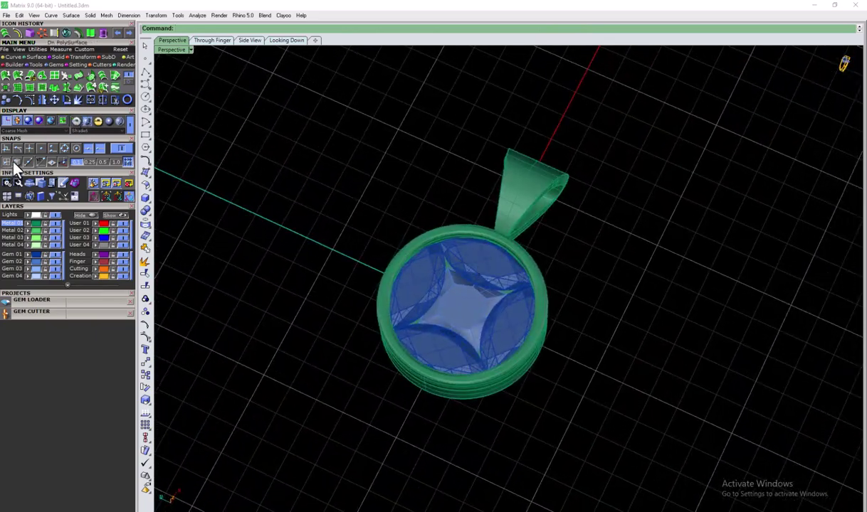
left_click(6, 121)
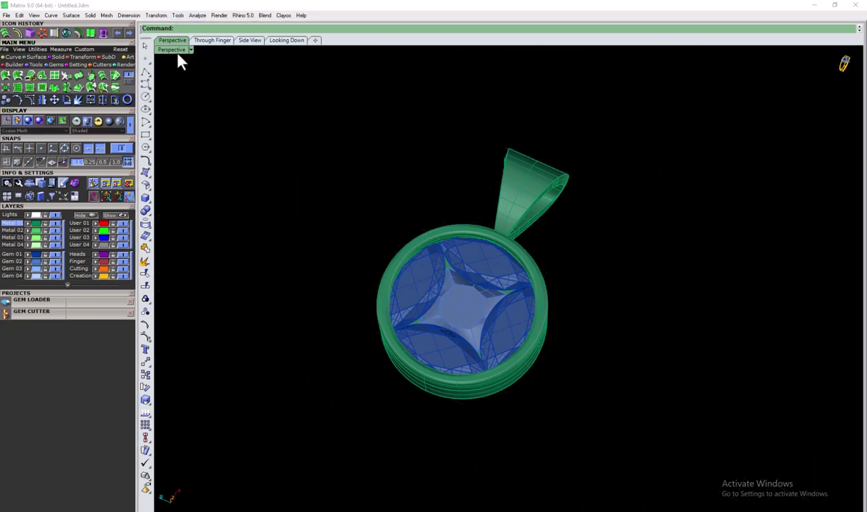
left_click(123, 64)
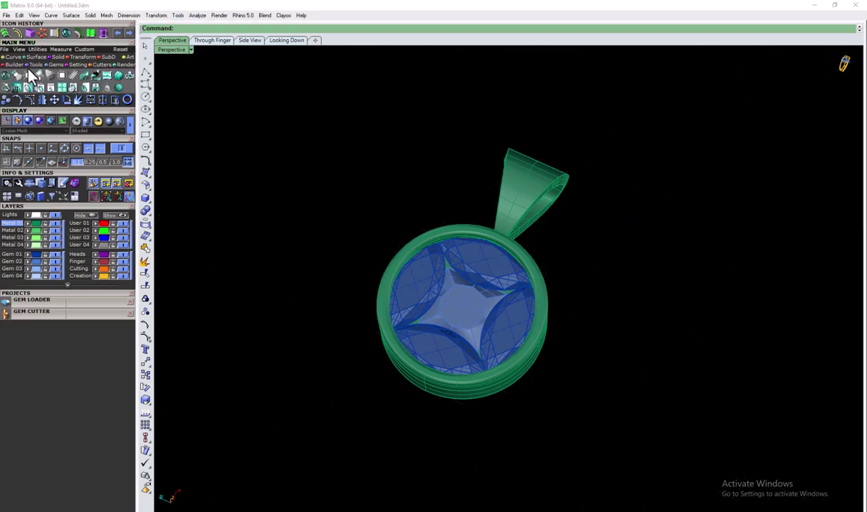
left_click(8, 75)
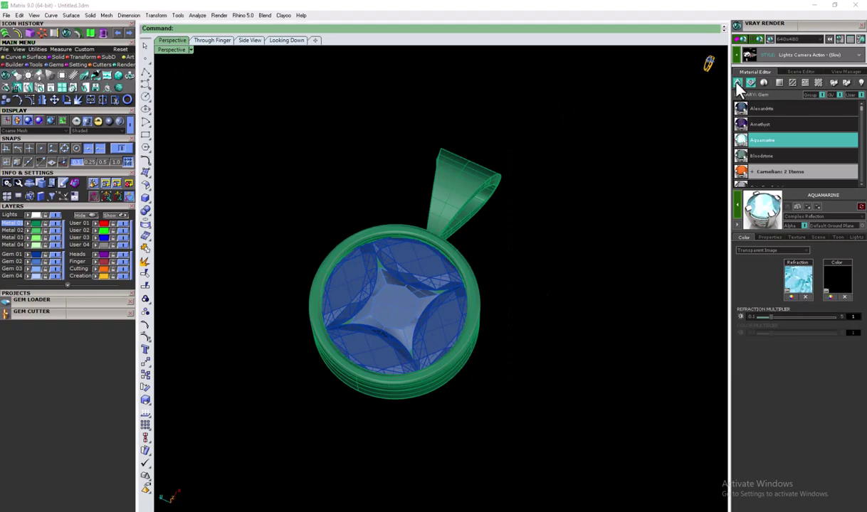
Apply Yellow Gold from the metal library to the pendant metal.
left_click(738, 82)
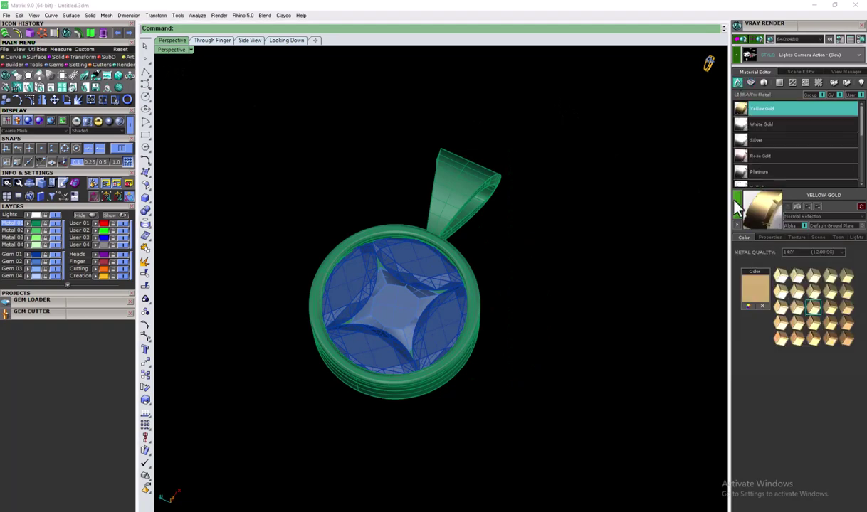
left_click(33, 224)
left_click(593, 235)
Apply Alexandrite from the gem library to all the stones.
left_click(34, 254)
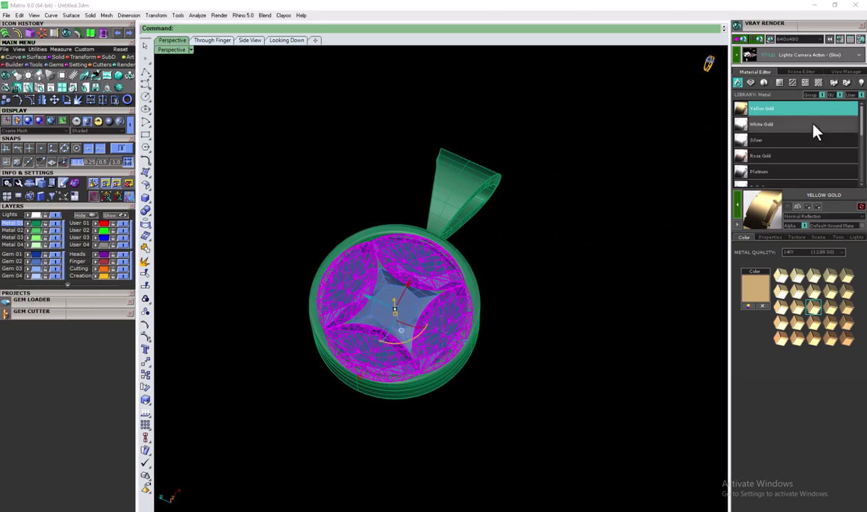
left_click(750, 83)
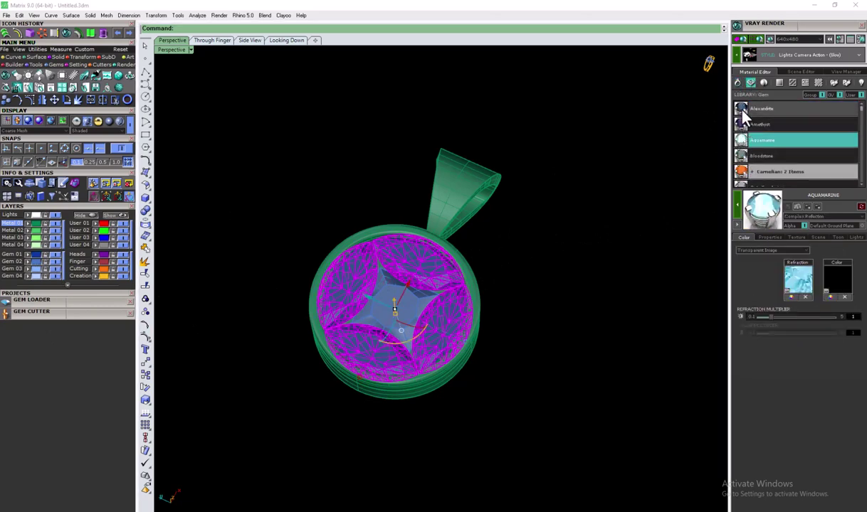
left_click(744, 109)
left_click(686, 226)
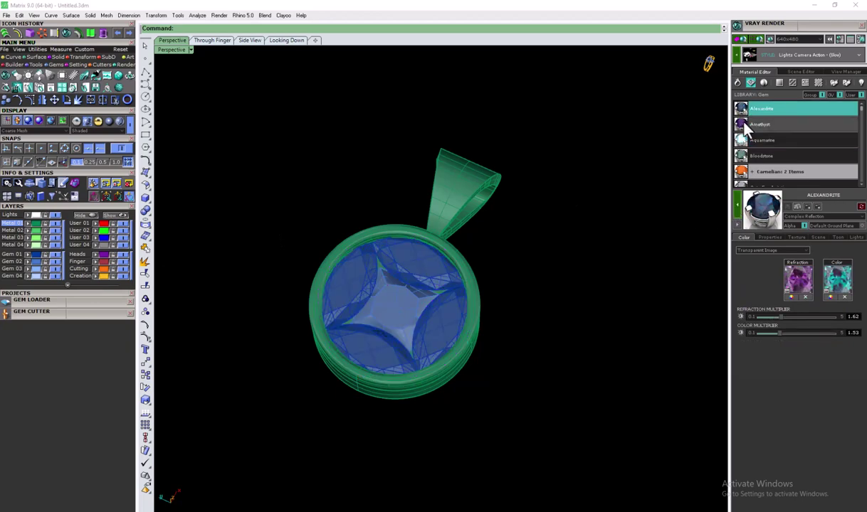
Apply Amethyst to the square centre stone.
left_click(50, 262)
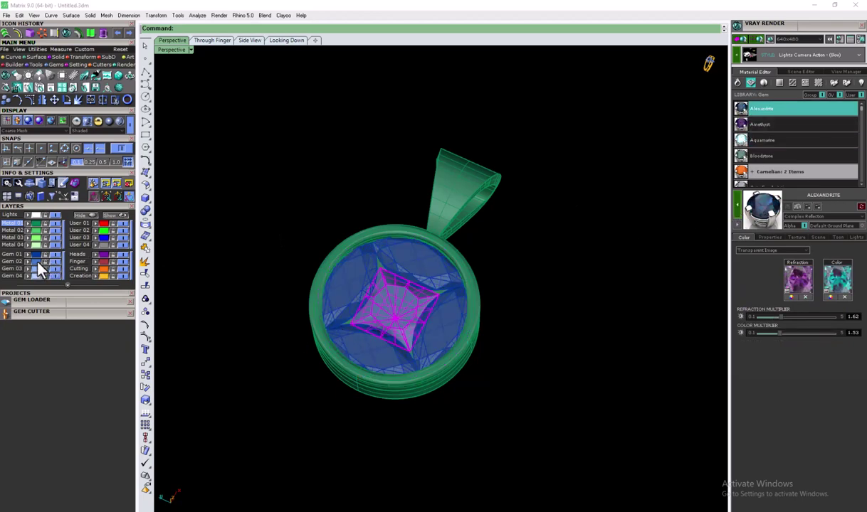
left_click(758, 125)
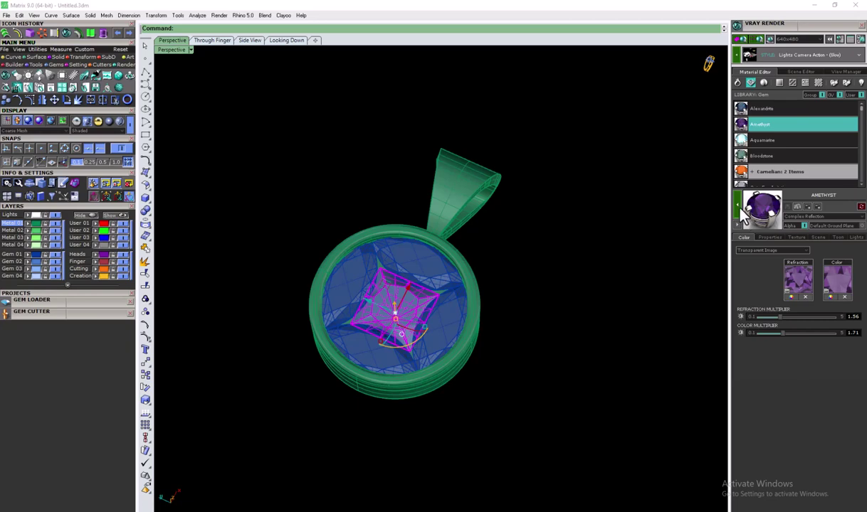
left_click(194, 165)
left_click(192, 51)
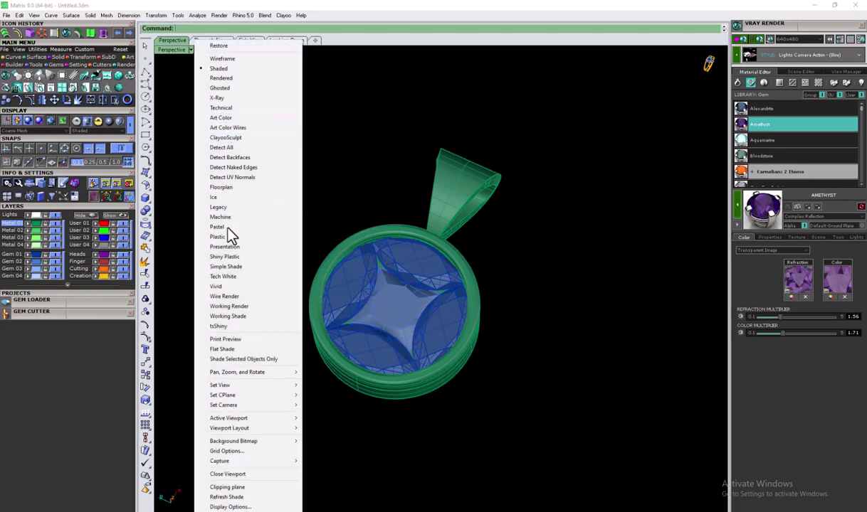
Preview the pendant in Presentation mode, then switch to Machine mode and close the render panel.
left_click(235, 249)
mouse_move(292, 271)
right_mouse_down()
mouse_move(410, 232)
mouse_move(418, 281)
mouse_move(340, 237)
mouse_move(453, 238)
mouse_move(391, 291)
mouse_move(412, 130)
mouse_move(475, 266)
mouse_move(416, 309)
mouse_move(480, 188)
mouse_move(333, 201)
mouse_move(364, 290)
mouse_move(396, 167)
mouse_move(401, 86)
mouse_move(390, 207)
mouse_move(397, 281)
mouse_move(418, 285)
mouse_move(367, 294)
mouse_move(411, 273)
mouse_move(396, 267)
mouse_move(401, 140)
mouse_move(393, 174)
mouse_move(427, 171)
right_mouse_up()
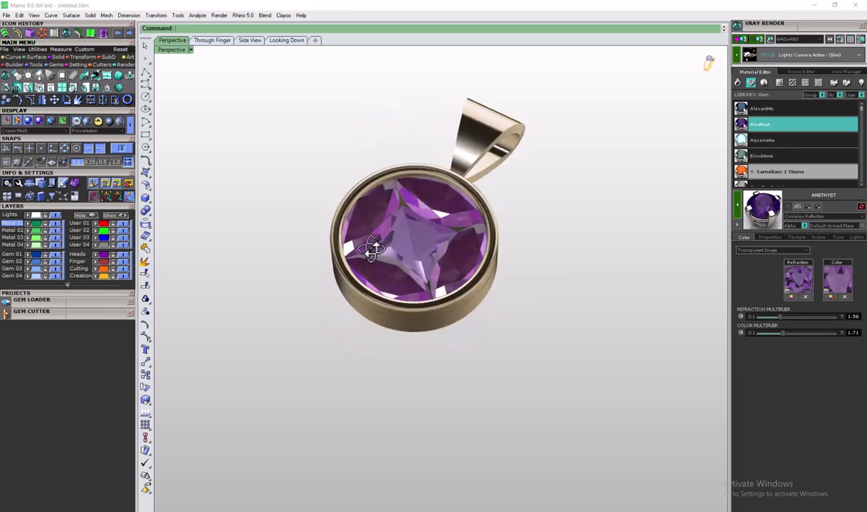
left_click(191, 51)
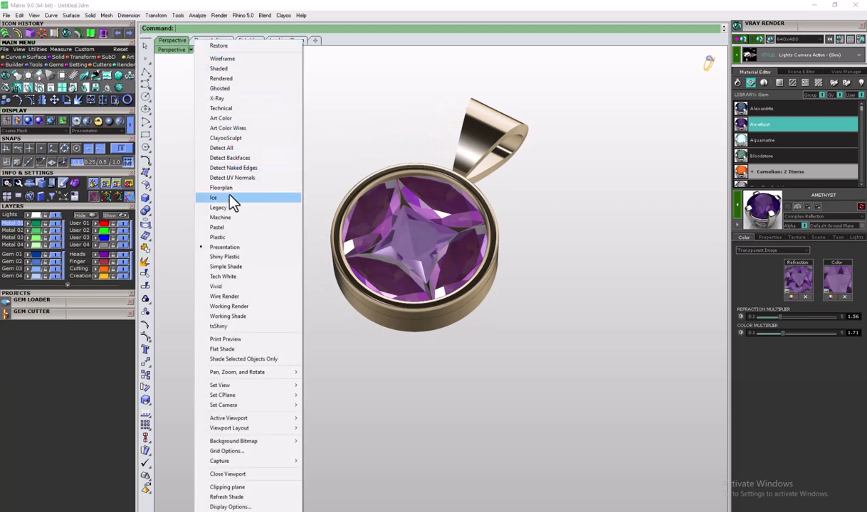
left_click(227, 218)
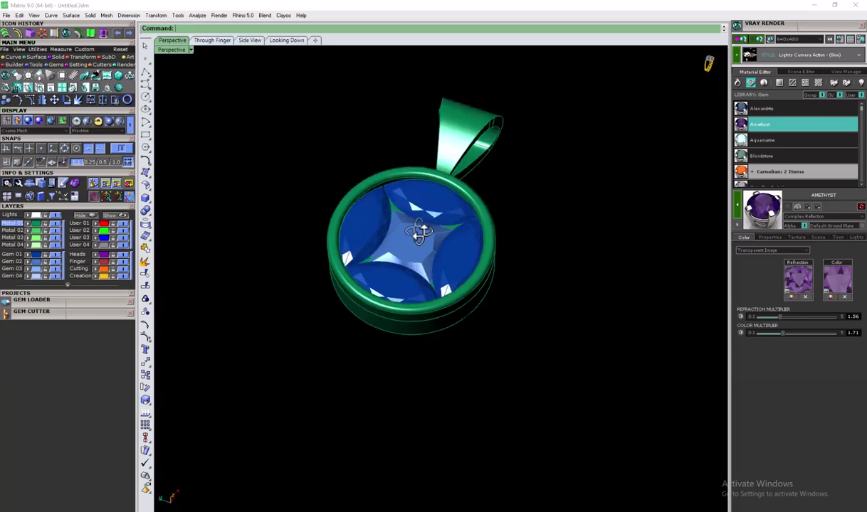
mouse_move(422, 228)
right_mouse_down()
mouse_move(410, 218)
mouse_move(402, 262)
mouse_move(362, 240)
mouse_move(396, 277)
mouse_move(430, 261)
mouse_move(387, 252)
mouse_move(426, 251)
mouse_move(455, 235)
right_mouse_up()
left_click(861, 24)
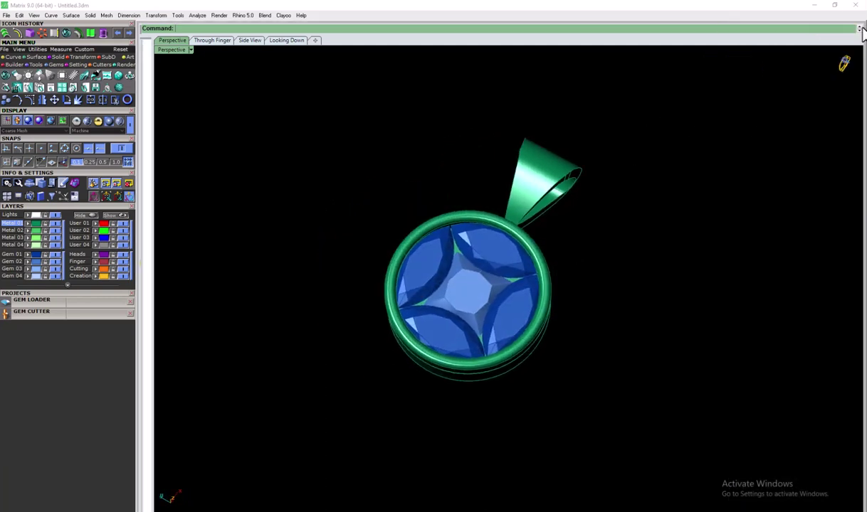